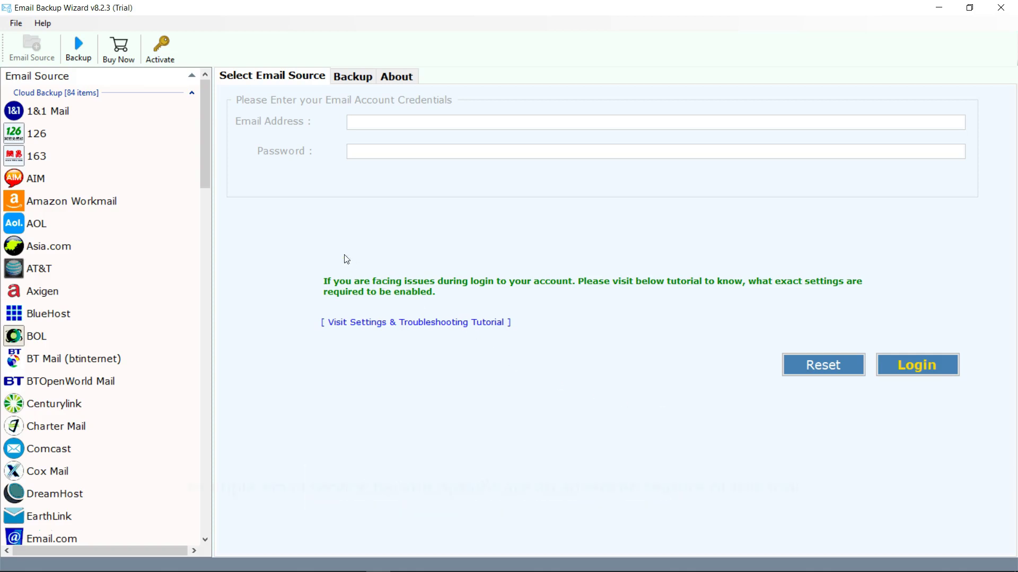
Pick BlueHost as the email source and enter the mailbox's email address.
{"action": "mouse_move", "coordinate": [205, 142]}
{"action": "left_mouse_down"}
{"action": "mouse_move", "coordinate": [201, 491]}
{"action": "mouse_move", "coordinate": [206, 141]}
{"action": "left_mouse_up"}
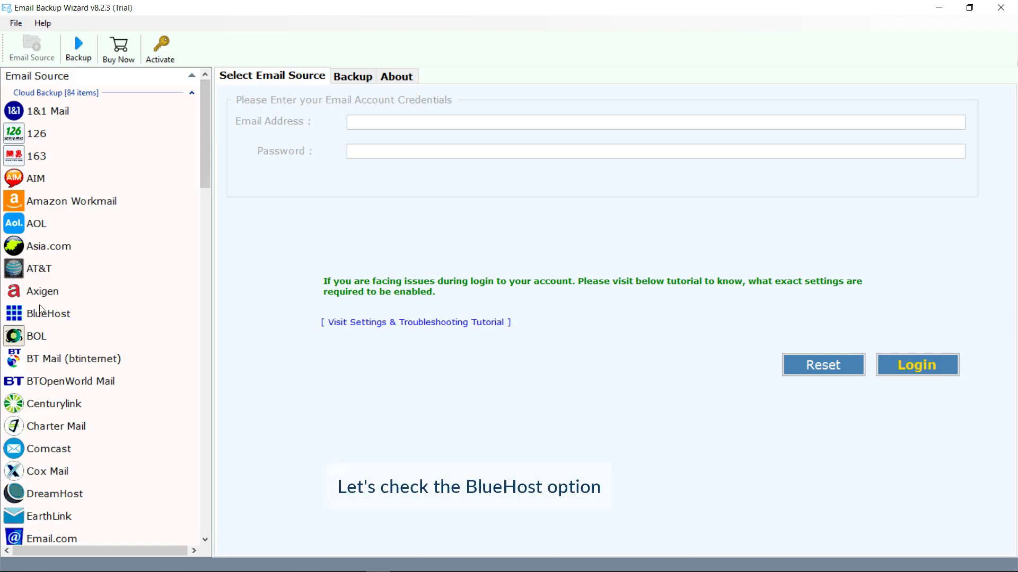
{"action": "left_click", "coordinate": [21, 314]}
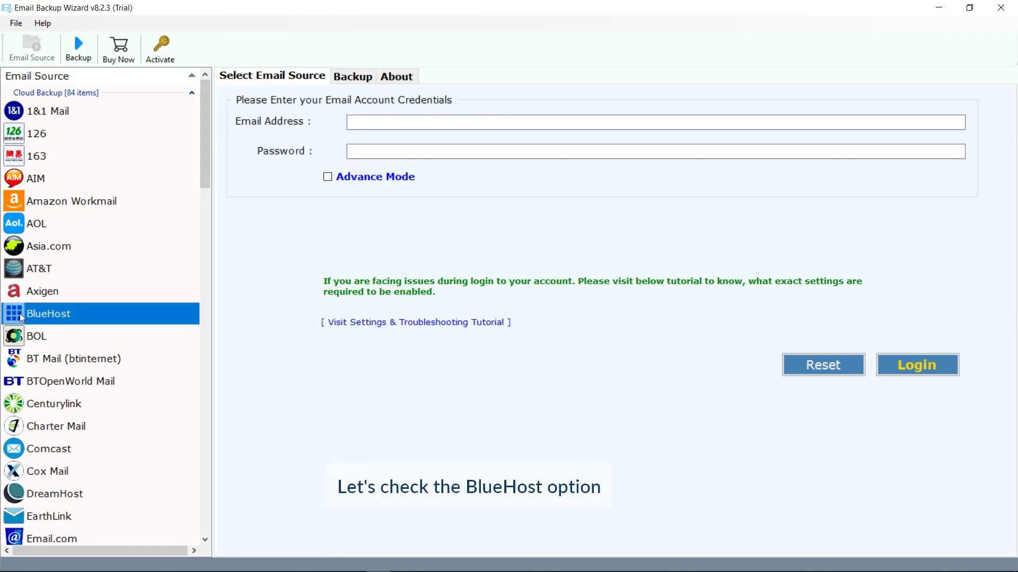
{"action": "left_click", "coordinate": [380, 127]}
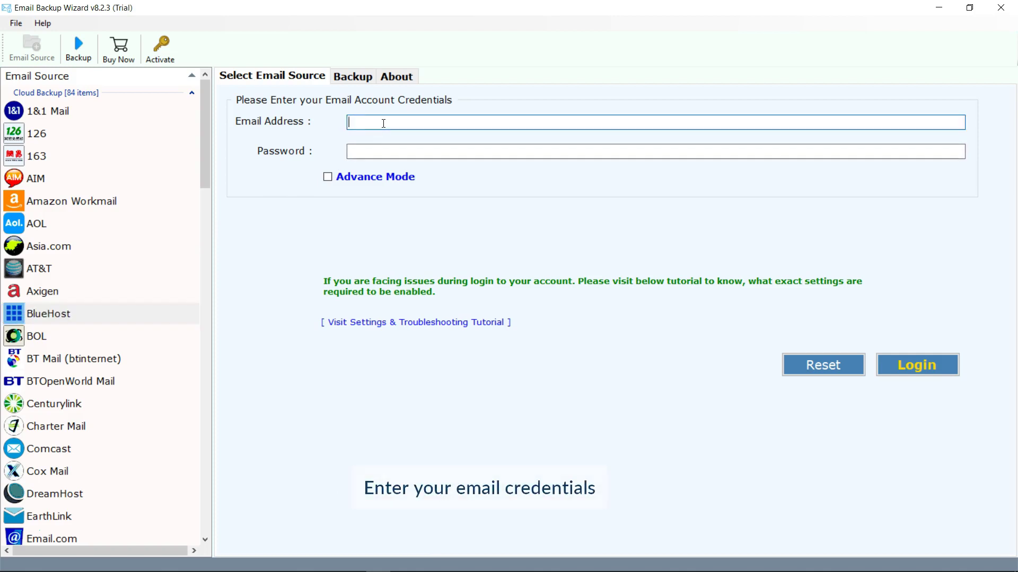
{"action": "type", "text": "@re"}
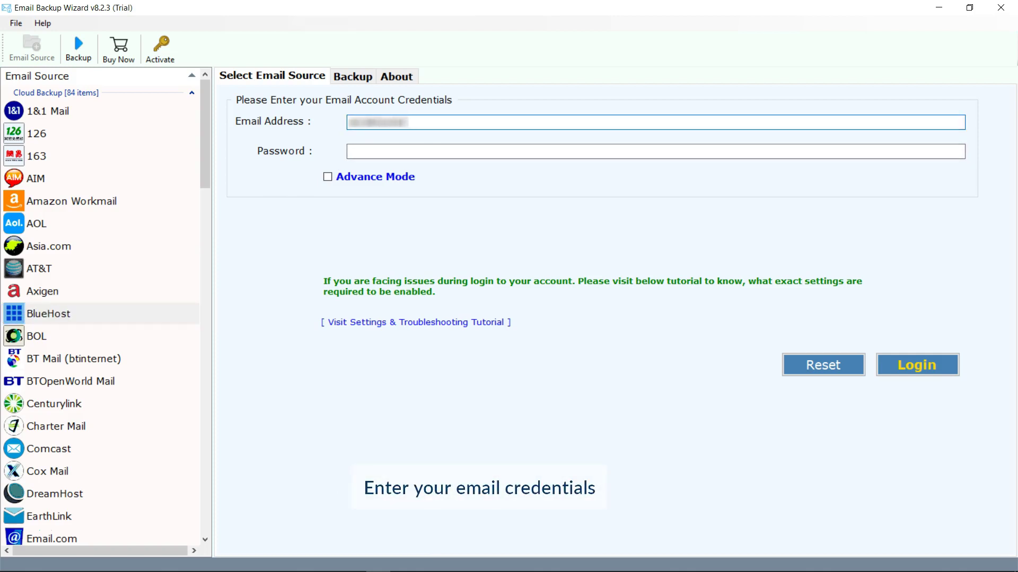
{"action": "type", "text": "coverytools.com"}
Enter the account password, toggle Advance Mode on and back off, and log in.
{"action": "left_click", "coordinate": [379, 150]}
{"action": "type", "text": "**********"}
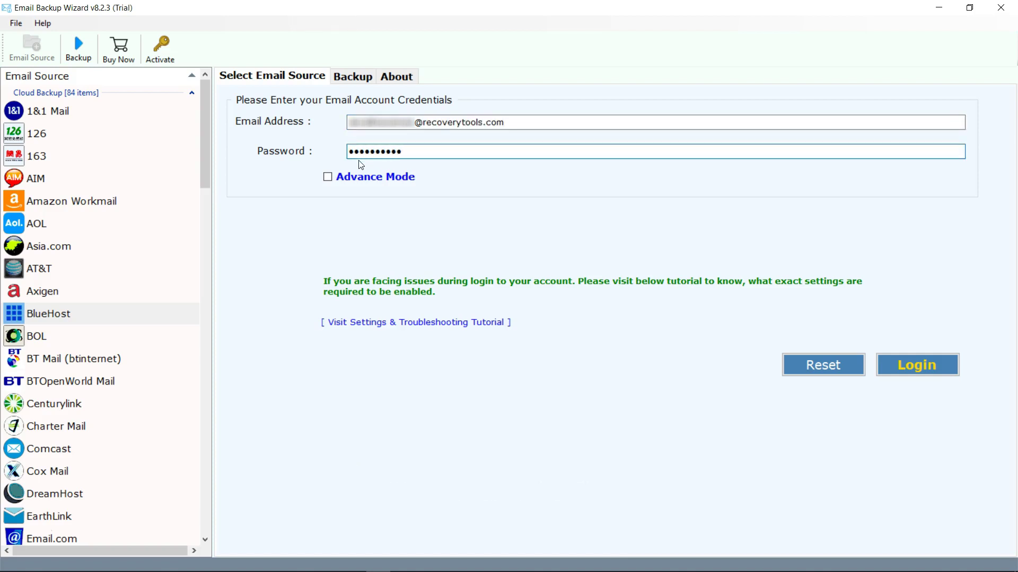
{"action": "left_click", "coordinate": [327, 179]}
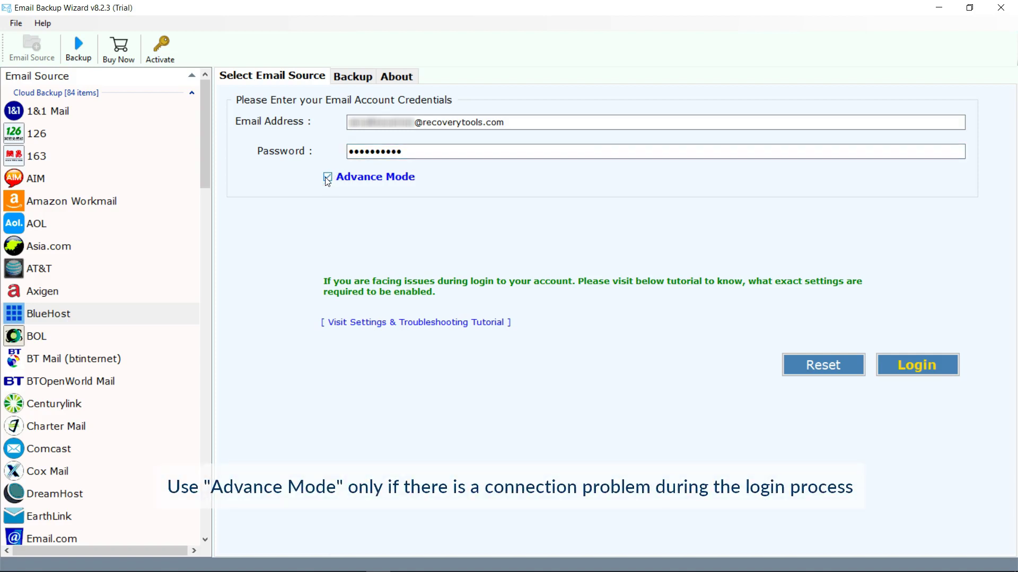
{"action": "left_click", "coordinate": [327, 178]}
{"action": "left_click", "coordinate": [912, 366]}
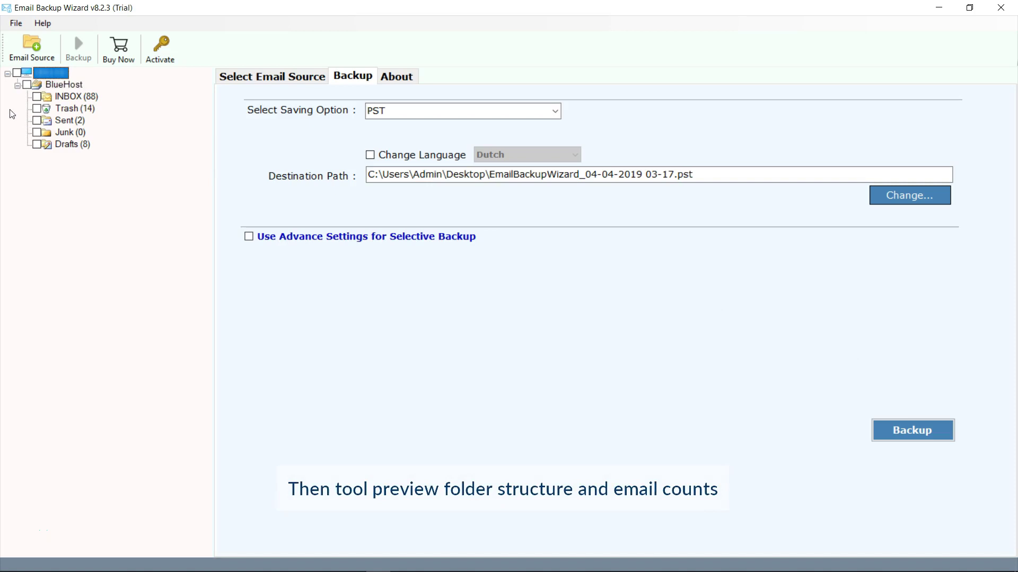
Tick Trash, Sent and Drafts alongside INBOX for migration, leaving Junk unselected.
{"action": "left_click", "coordinate": [36, 109]}
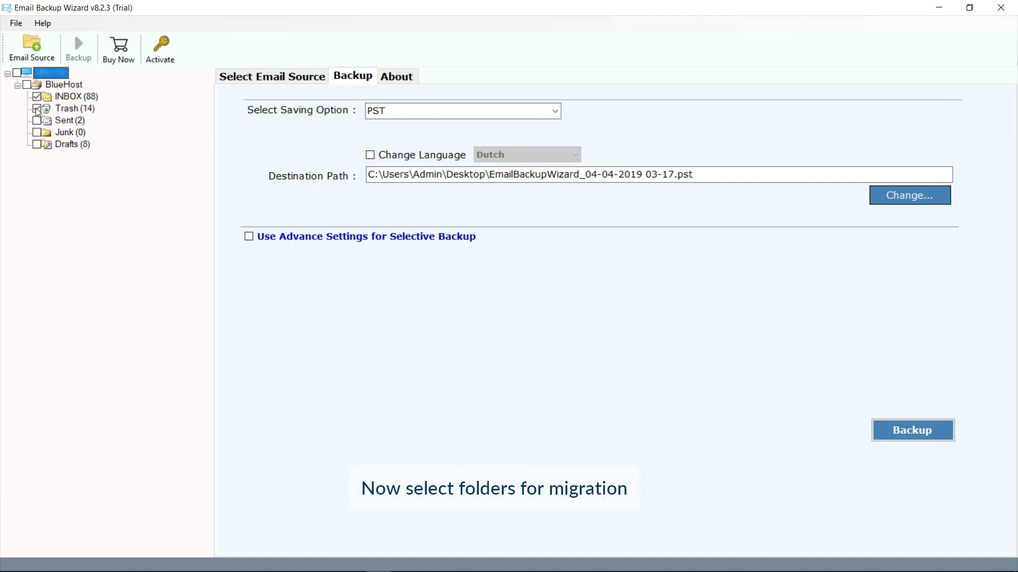
{"action": "left_click", "coordinate": [37, 121]}
{"action": "left_click", "coordinate": [37, 144]}
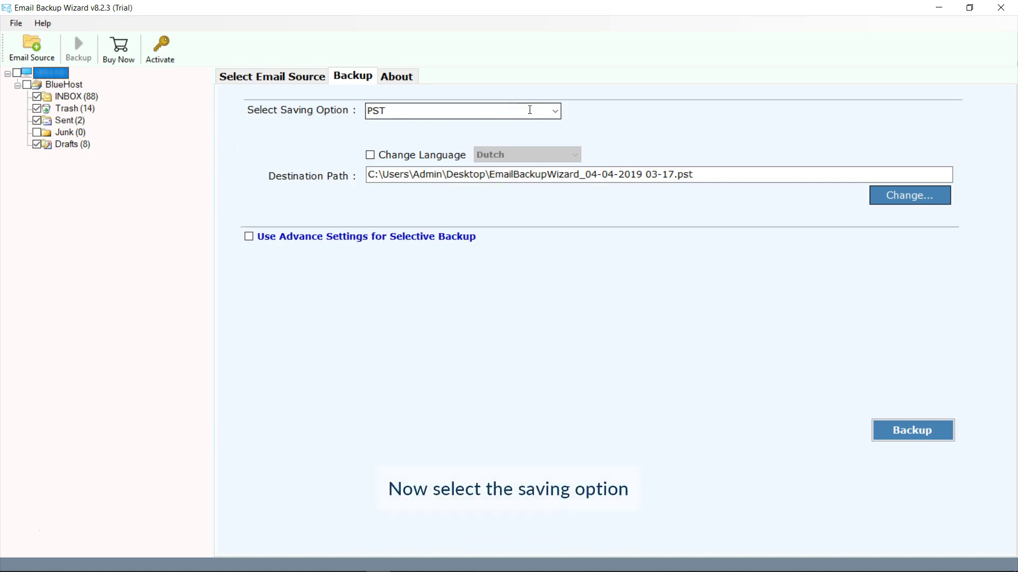
{"action": "left_click", "coordinate": [555, 111]}
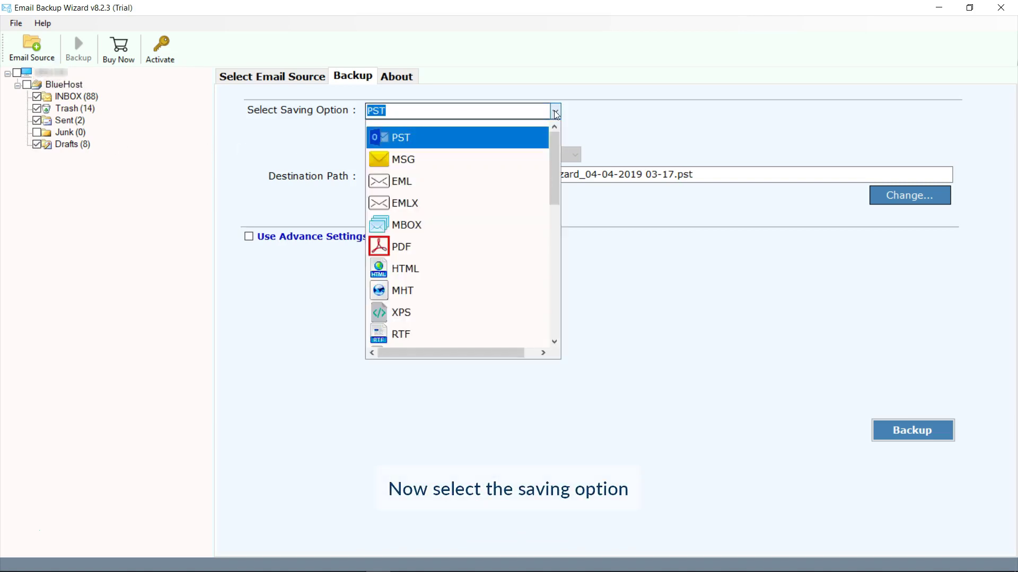
Choose Office 365 from the Select Saving Option list.
{"action": "left_click_drag", "start_coordinate": [556, 141], "coordinate": [552, 281]}
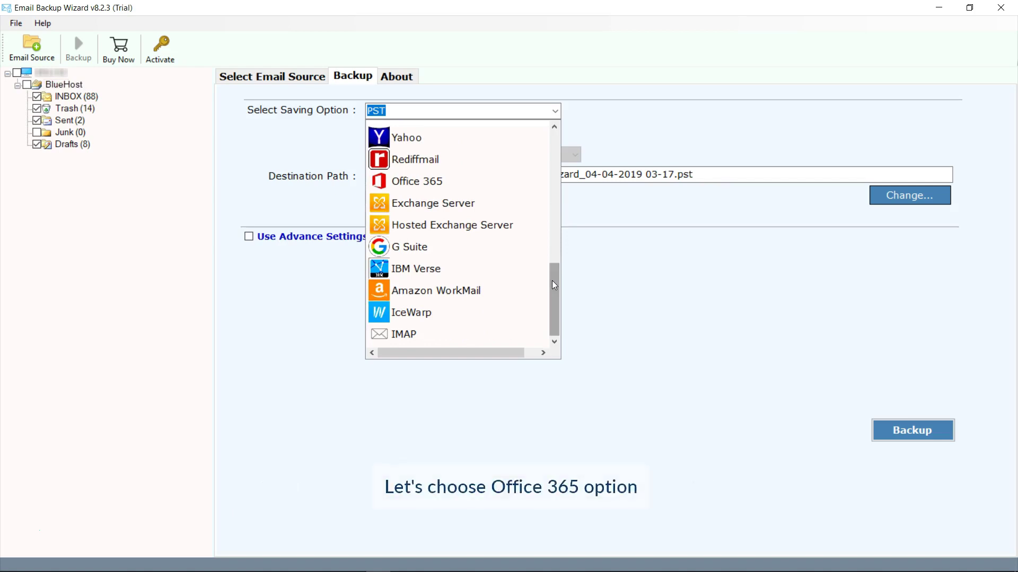
{"action": "left_click", "coordinate": [397, 183]}
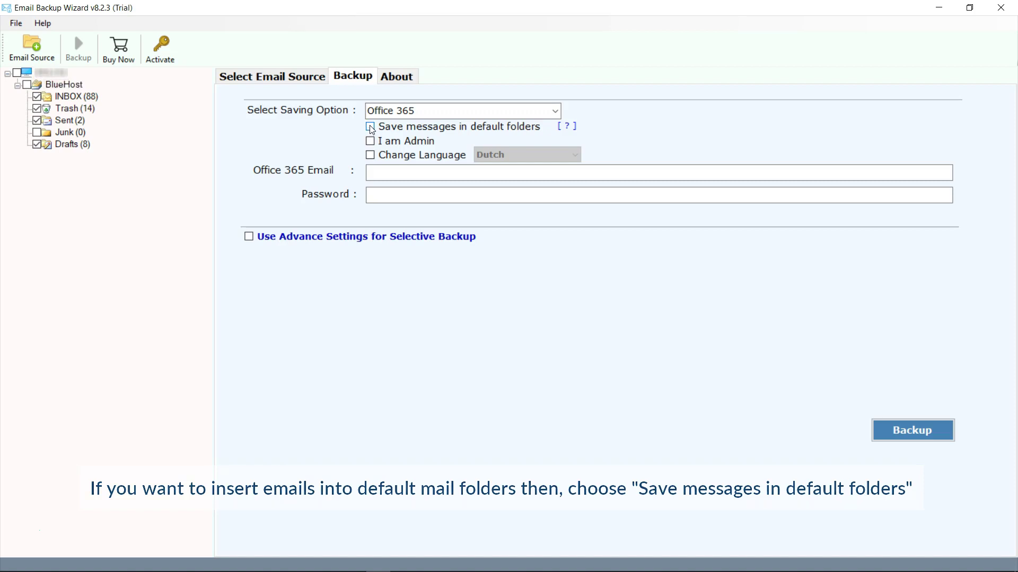
{"action": "left_click", "coordinate": [370, 139]}
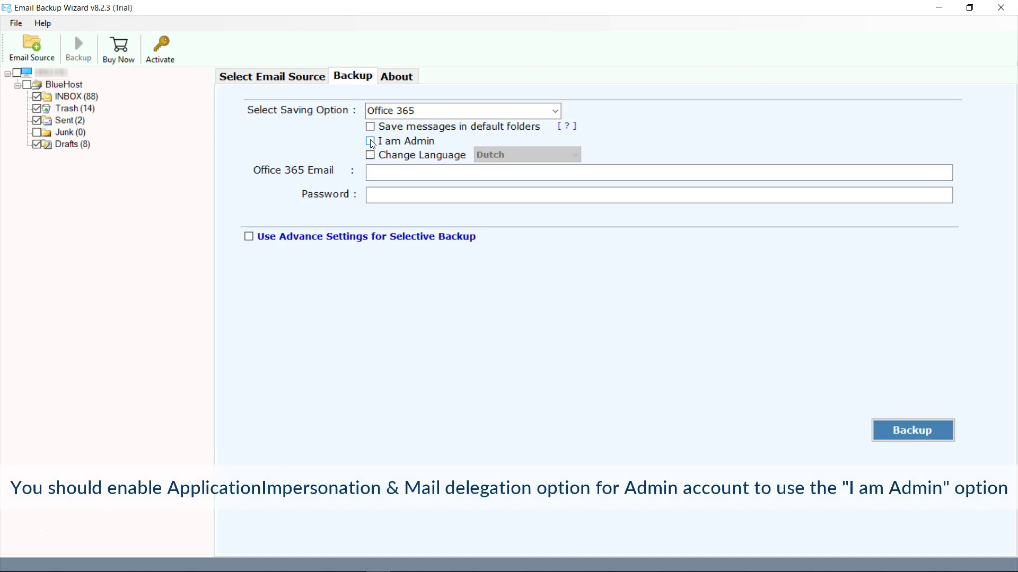
{"action": "left_click", "coordinate": [370, 141]}
{"action": "left_click", "coordinate": [369, 141]}
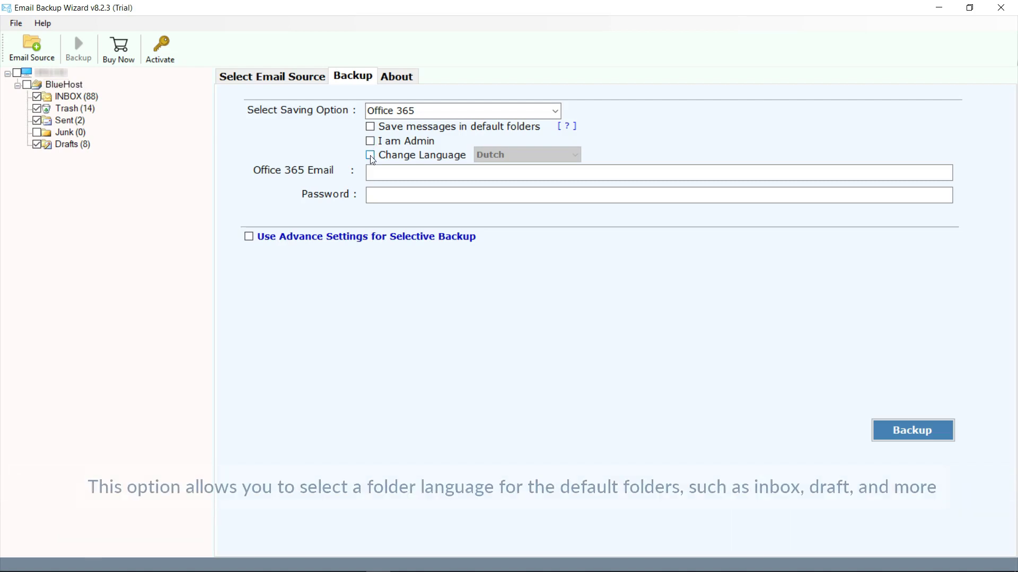
{"action": "left_click", "coordinate": [370, 155]}
{"action": "left_click", "coordinate": [545, 159]}
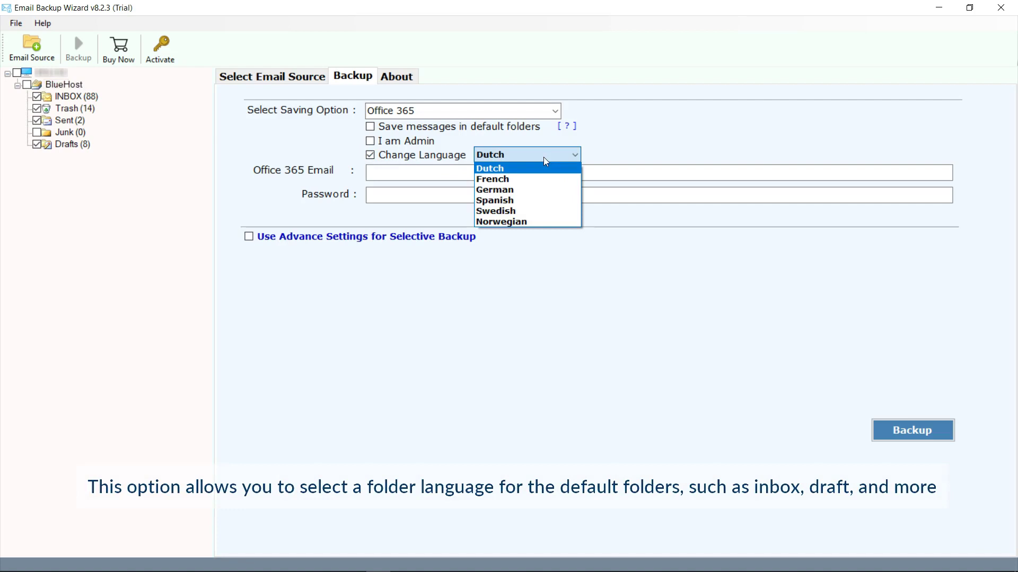
{"action": "left_click", "coordinate": [543, 157]}
{"action": "left_click", "coordinate": [370, 155]}
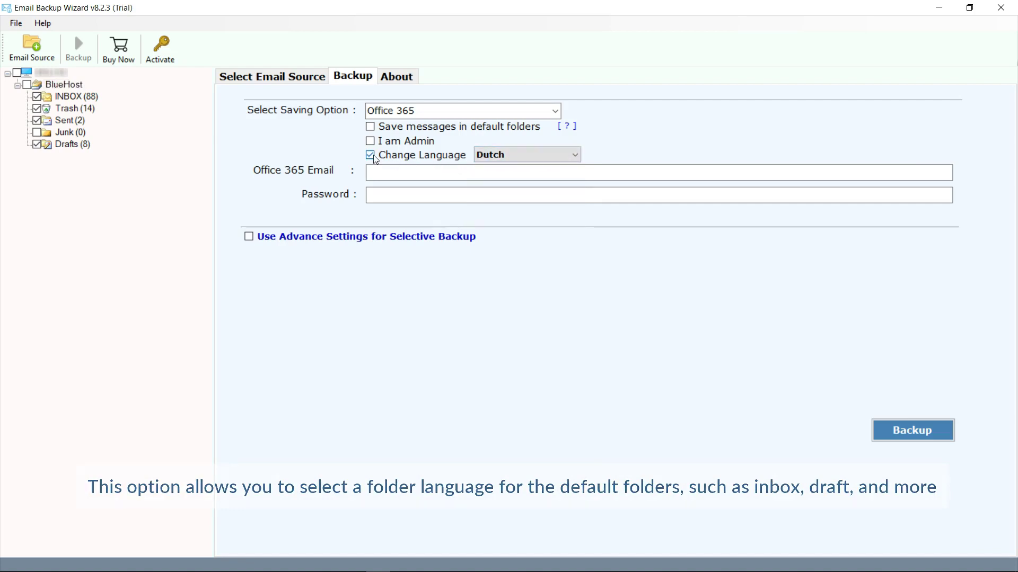
{"action": "left_click", "coordinate": [374, 173]}
Enter the Office 365 email address and password, leaving Use Advance Settings for Selective Backup off.
{"action": "type", "text": "support@example.com"}
{"action": "type", "text": ".onmicrosoft.com"}
{"action": "left_click", "coordinate": [375, 192]}
{"action": "type", "text": "pa"}
{"action": "key", "text": "BackSpace"}
{"action": "key", "text": "BackSpace"}
{"action": "type", "text": "password1234"}
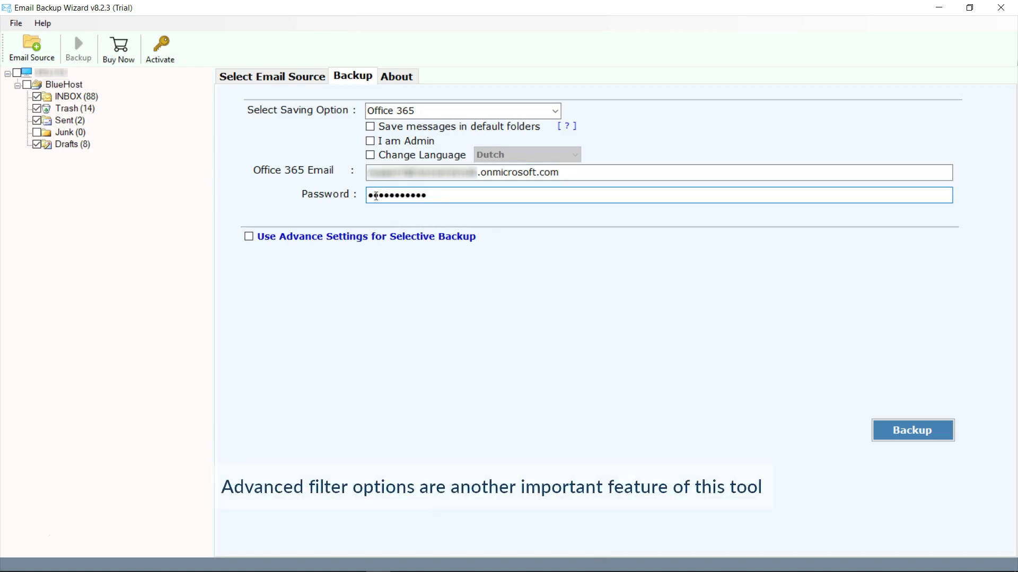
{"action": "left_click", "coordinate": [249, 237]}
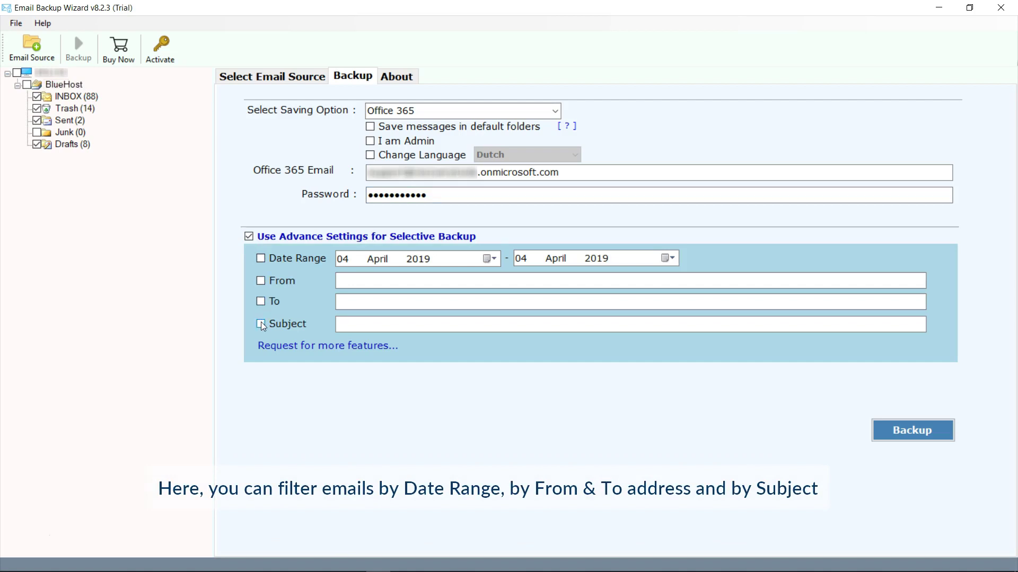
{"action": "left_click", "coordinate": [248, 237]}
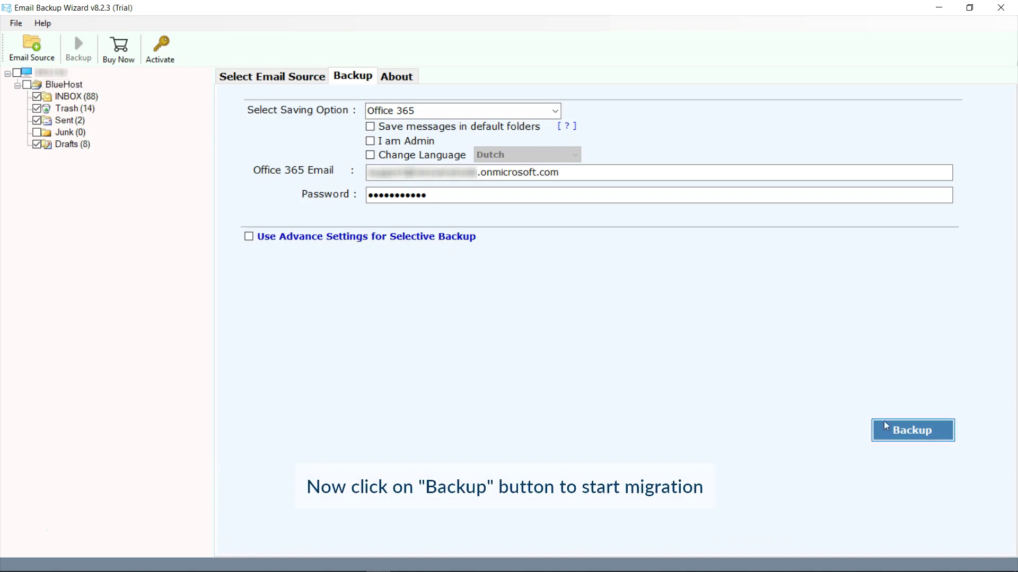
Run the Office 365 backup and acknowledge the completion and trial-limitation messages.
{"action": "left_click", "coordinate": [911, 432]}
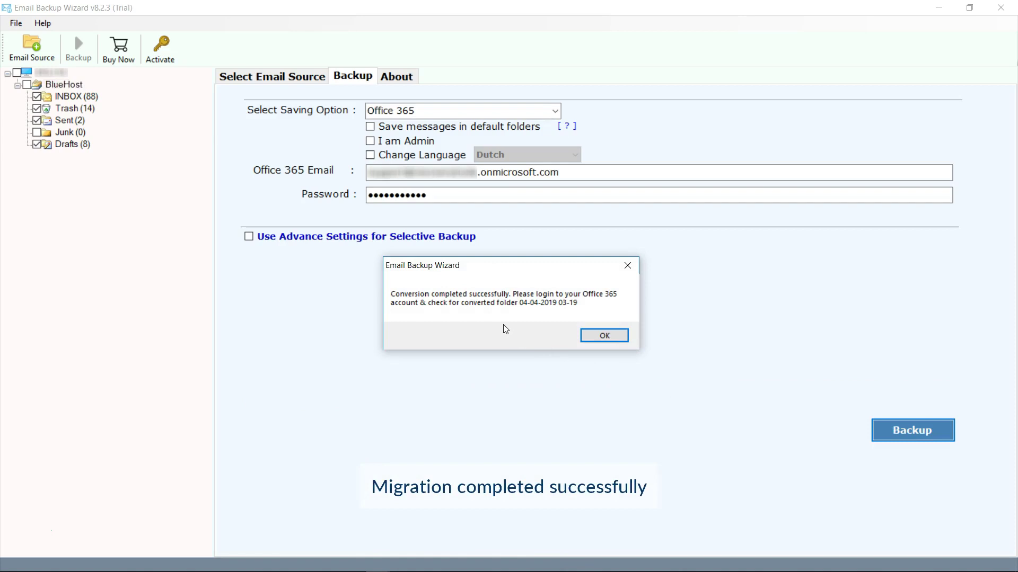
{"action": "left_click", "coordinate": [601, 336]}
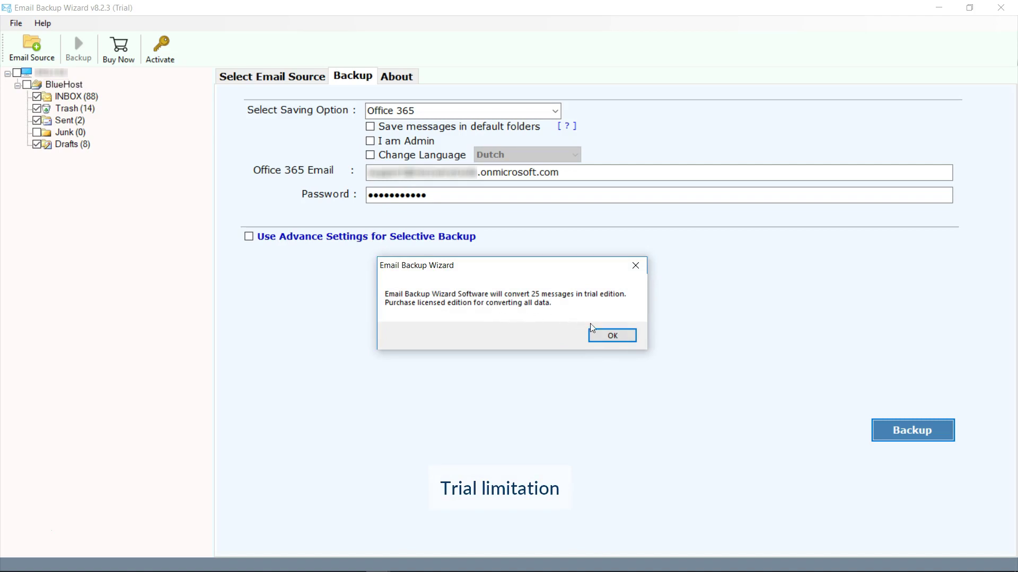
{"action": "left_click", "coordinate": [610, 336]}
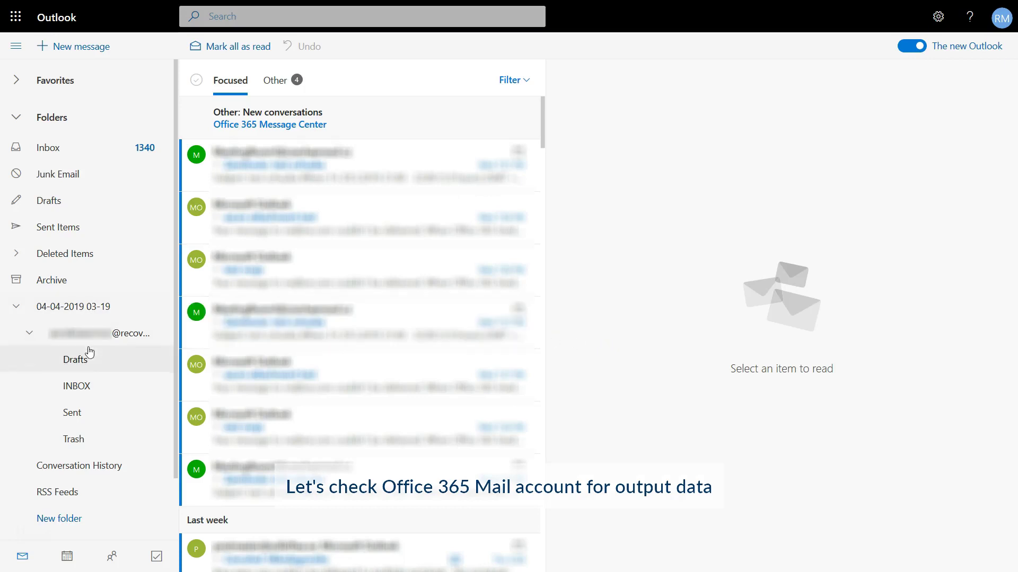
{"action": "left_click", "coordinate": [83, 392]}
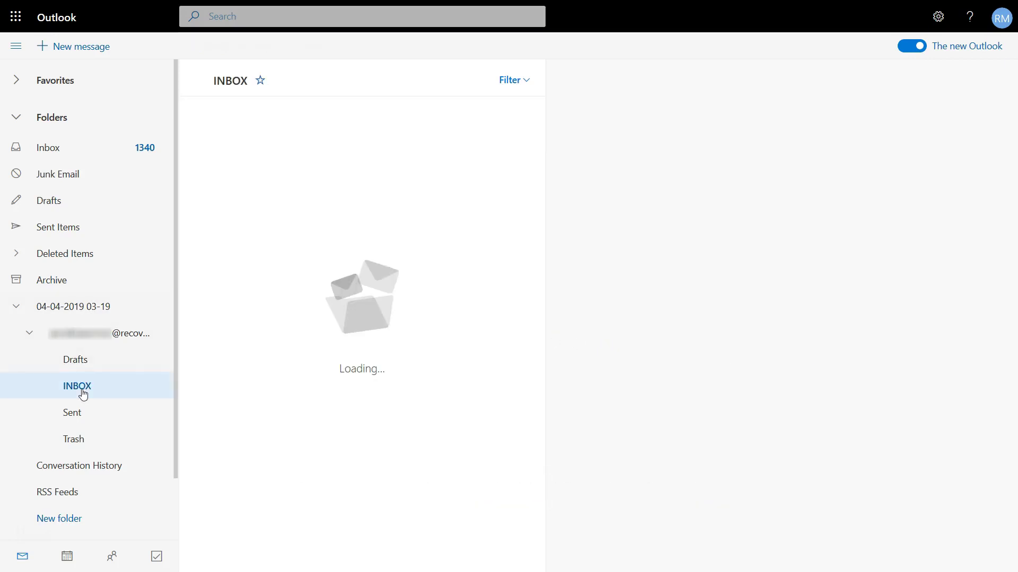